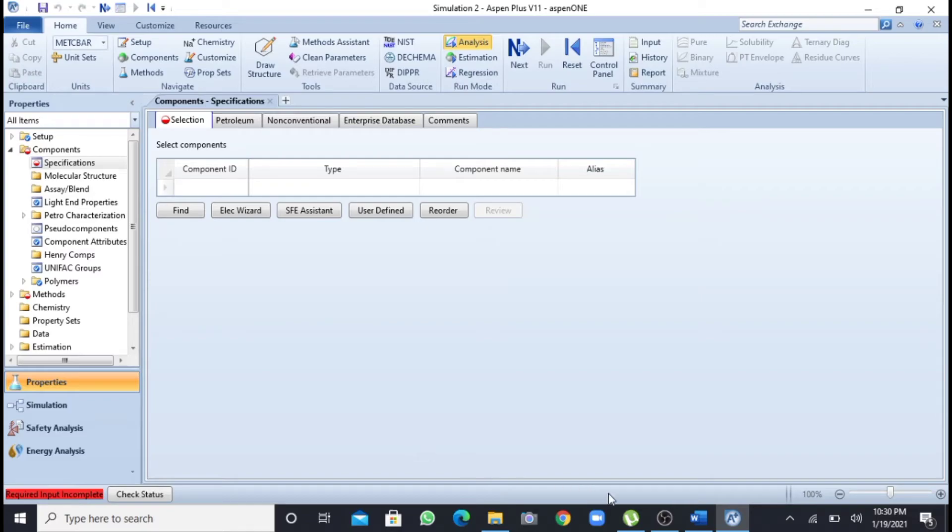
Step: Read the toluene task in the Word document, then return to Simulation 2's Components page
click(700, 521)
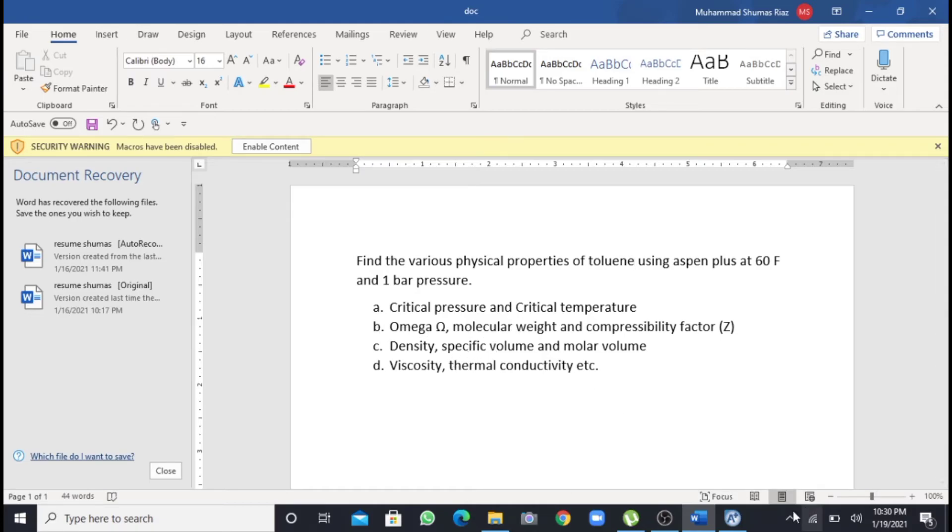
click(734, 519)
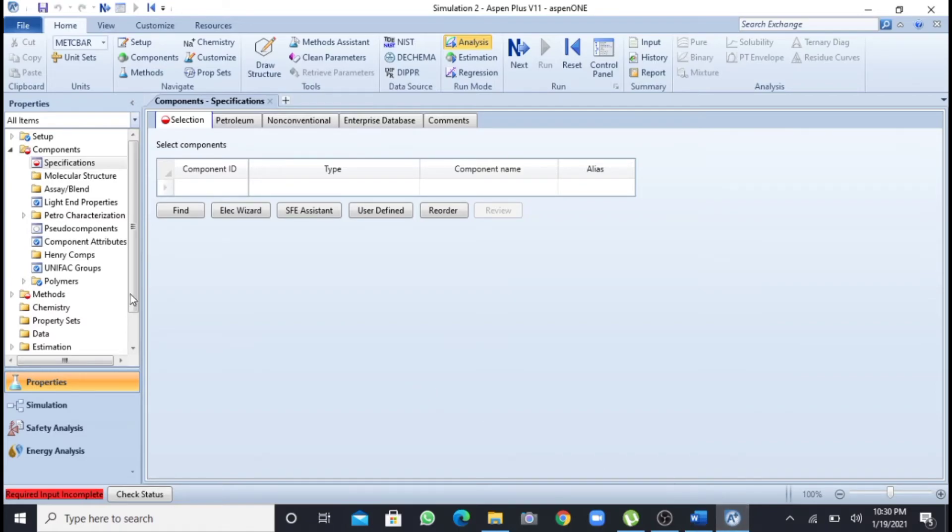
Step: Enter TOLUENE as the first component ID, giving a conventional component with alias C7H8
click(203, 188)
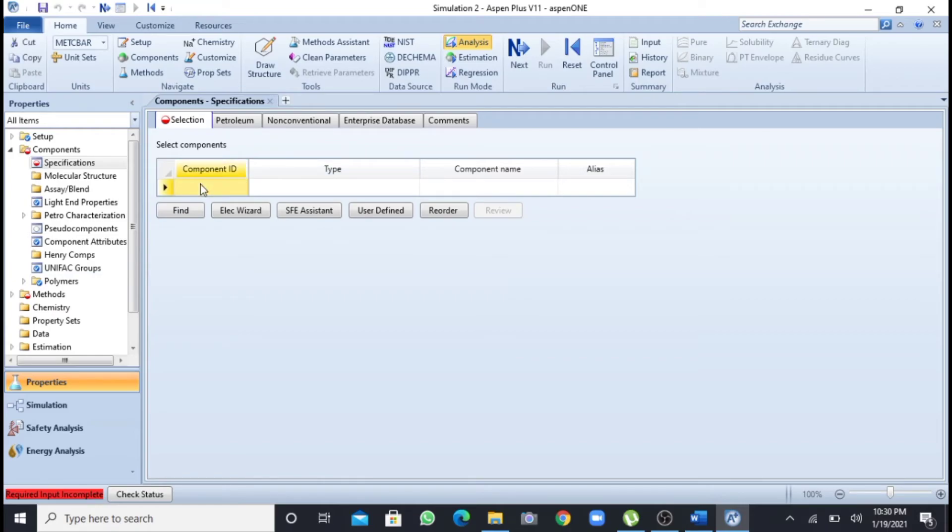
text(TOLUENE)
key(Return)
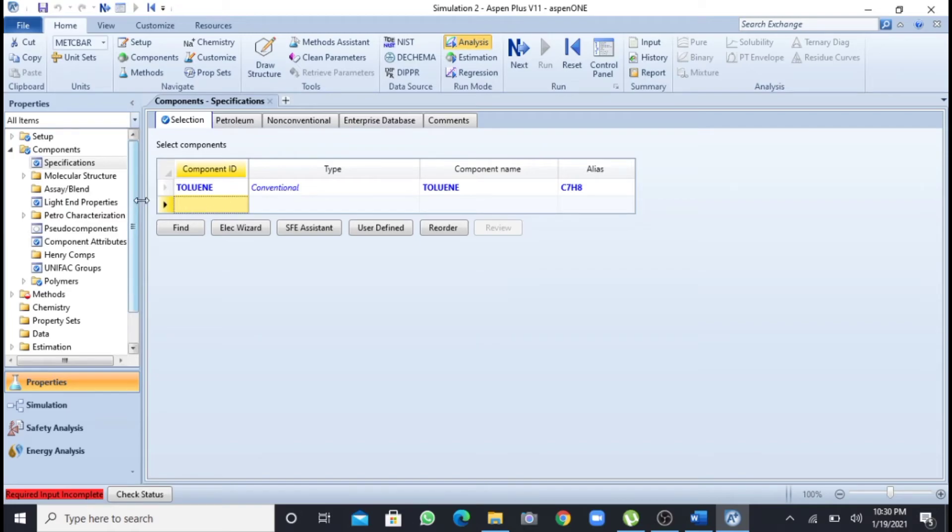
Step: Choose PENG-ROB as the base property method on Methods > Specifications
click(517, 63)
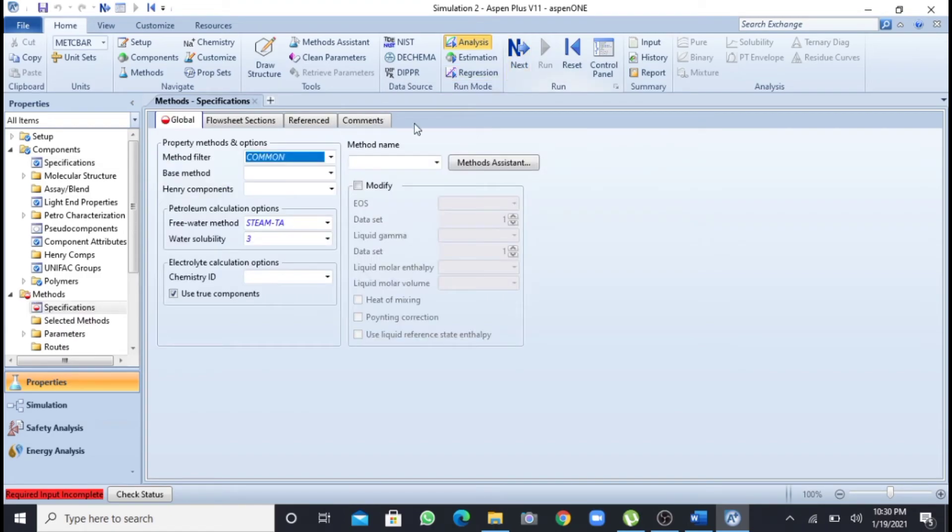
click(330, 173)
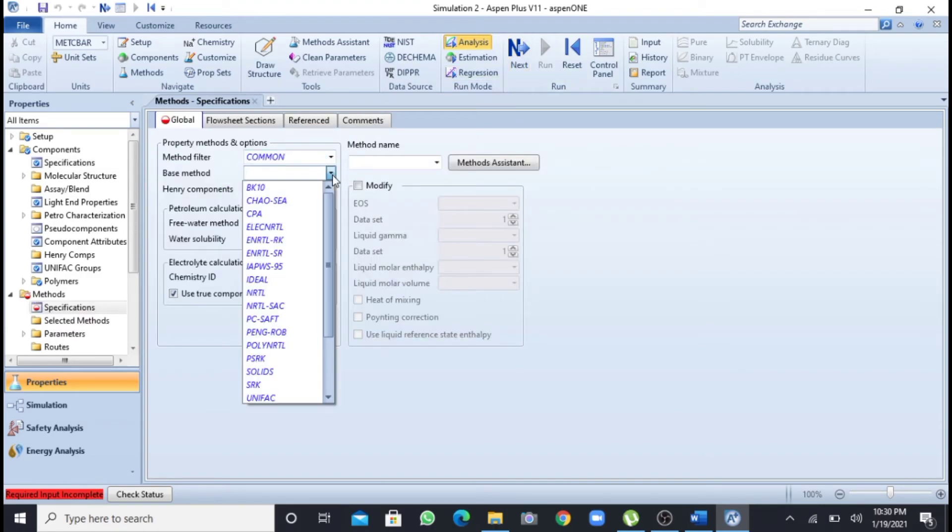
drag(327, 218, 328, 271)
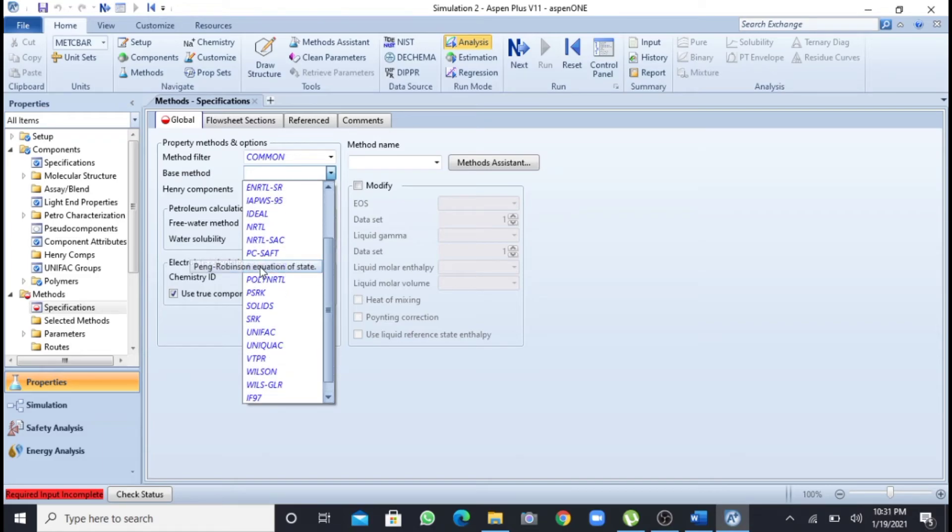
click(261, 266)
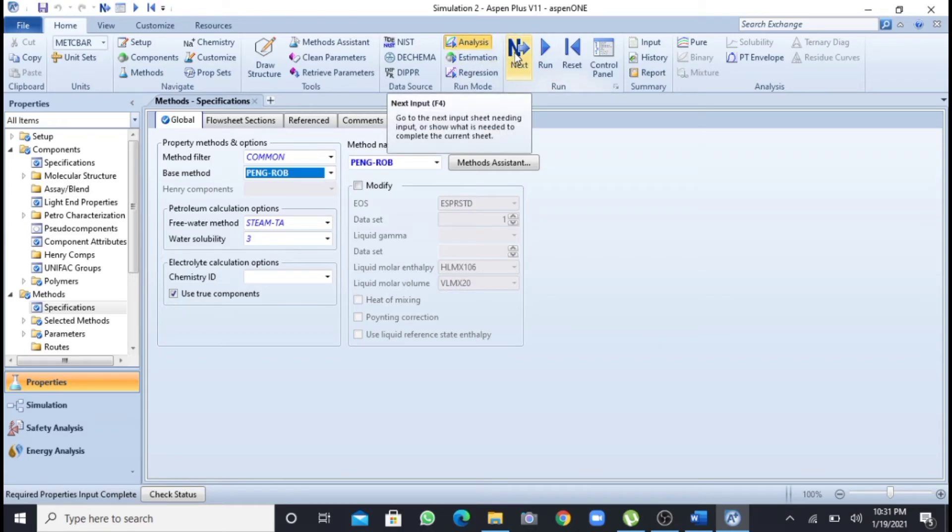
Step: Run the property analysis, then reopen the Components selection page listing TOLUENE
click(546, 58)
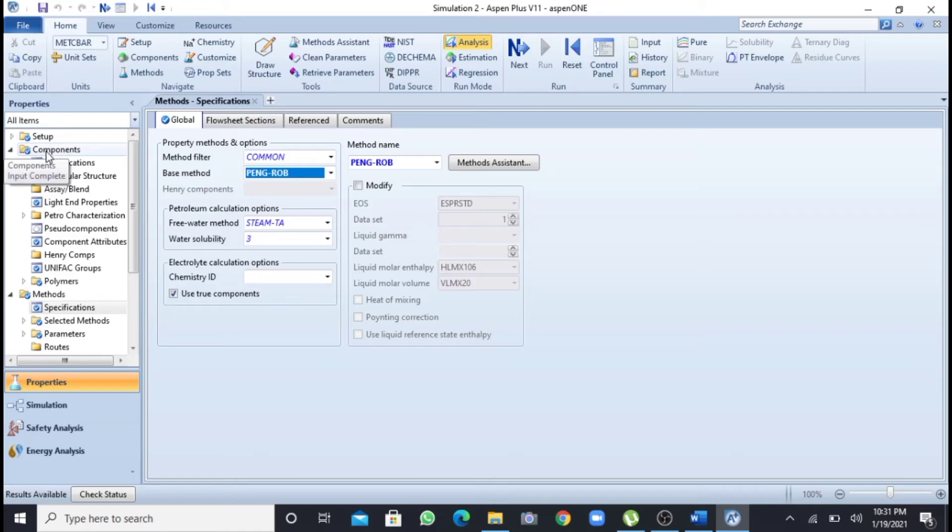
click(12, 150)
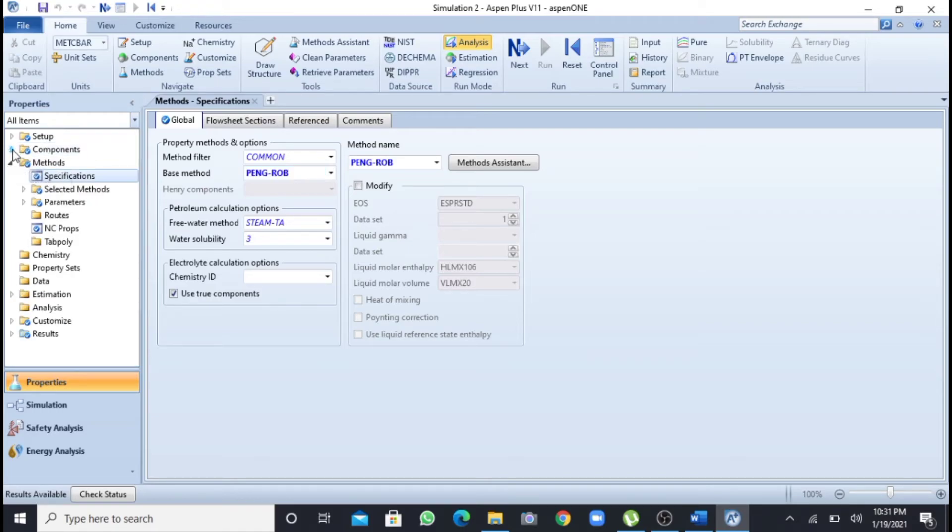
click(57, 149)
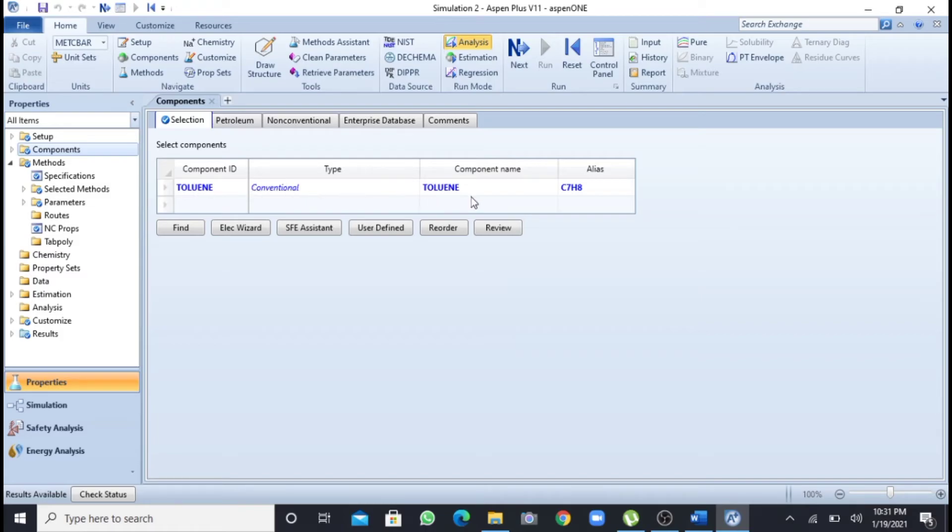
Step: Review toluene's REVIEW-1 parameters such as MW 92.1405, TB 110.63 C, TC 318.6 C, PC 41.08 bar
click(498, 231)
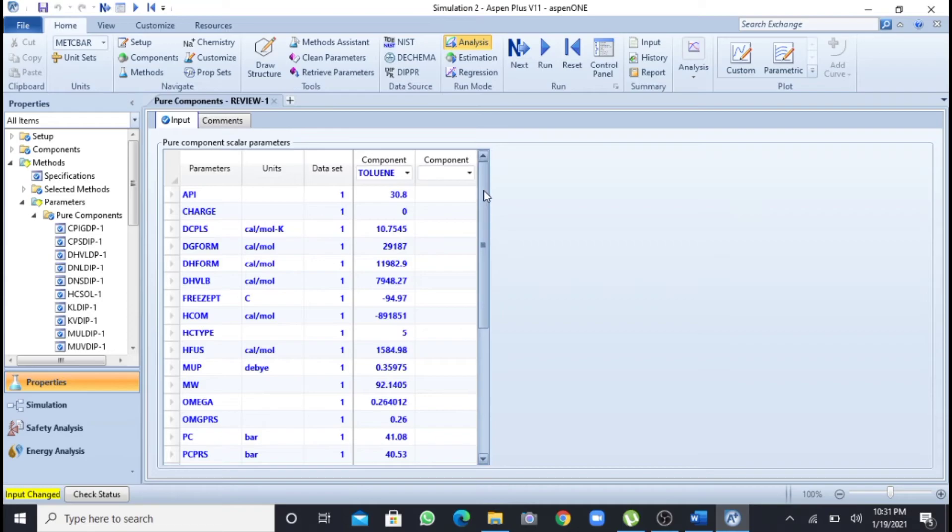
scroll(485, 196, down, 1)
scroll(485, 203, up, 1)
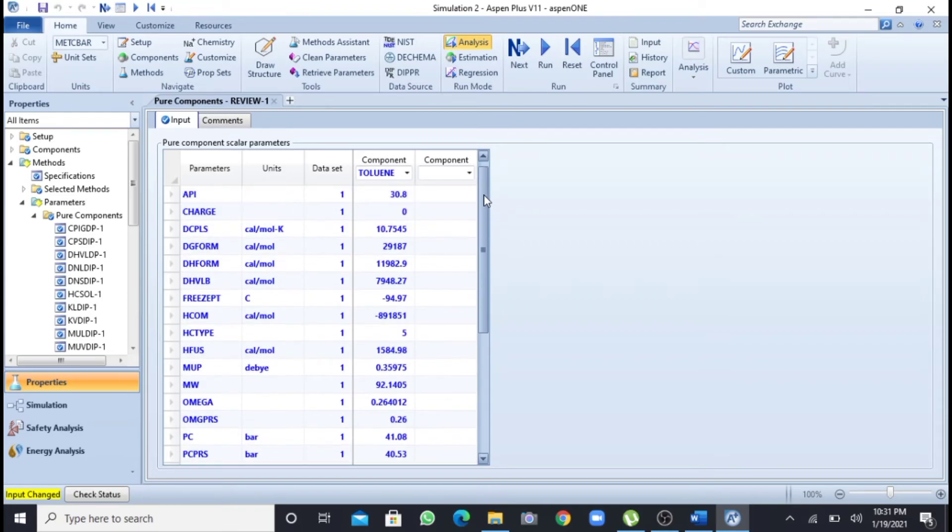
drag(486, 208, 487, 234)
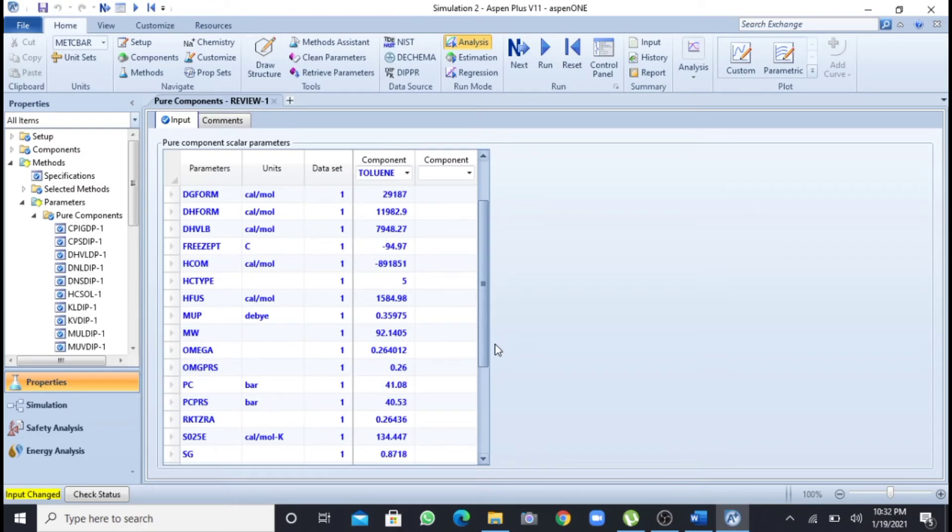
drag(490, 350, 489, 381)
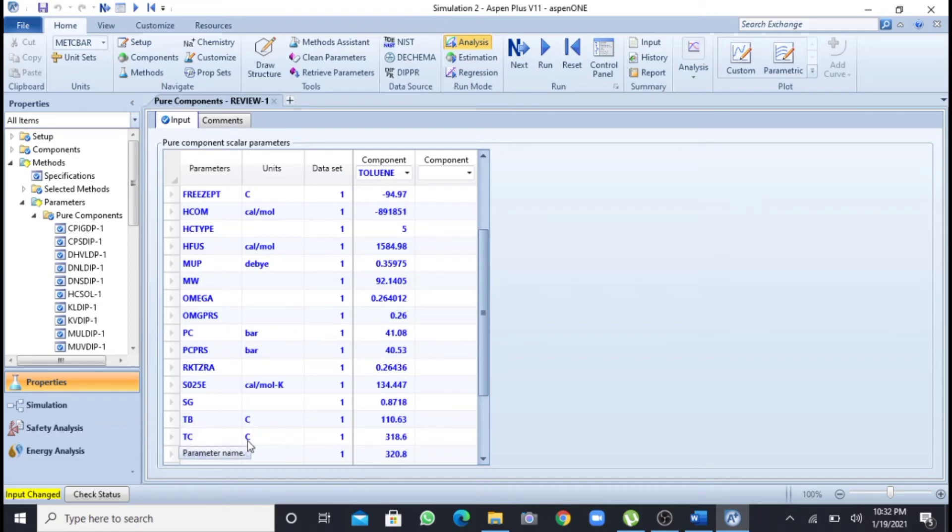
drag(489, 370, 491, 435)
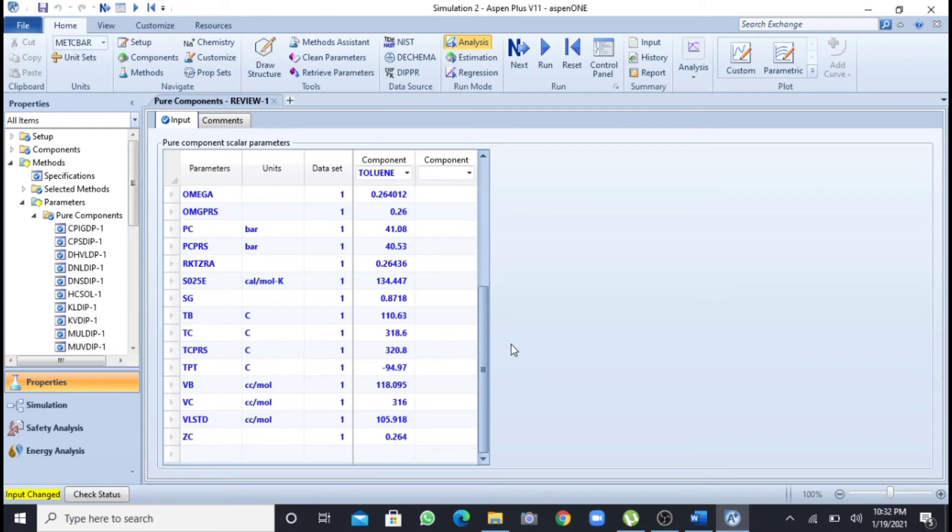
drag(485, 350, 488, 290)
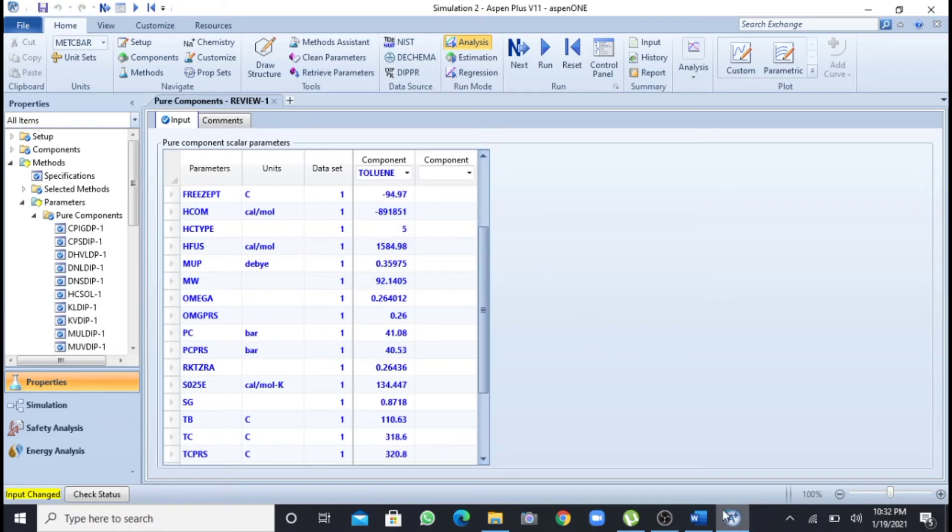
click(704, 520)
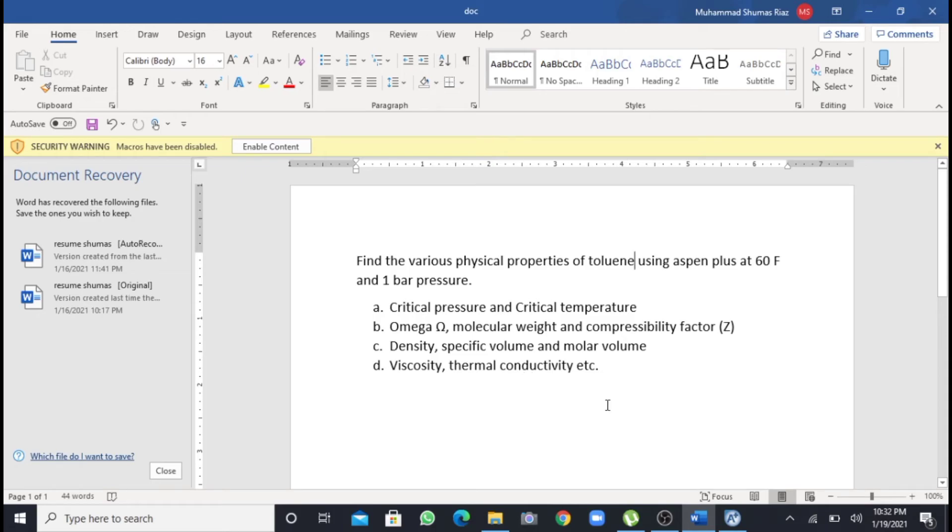
click(732, 517)
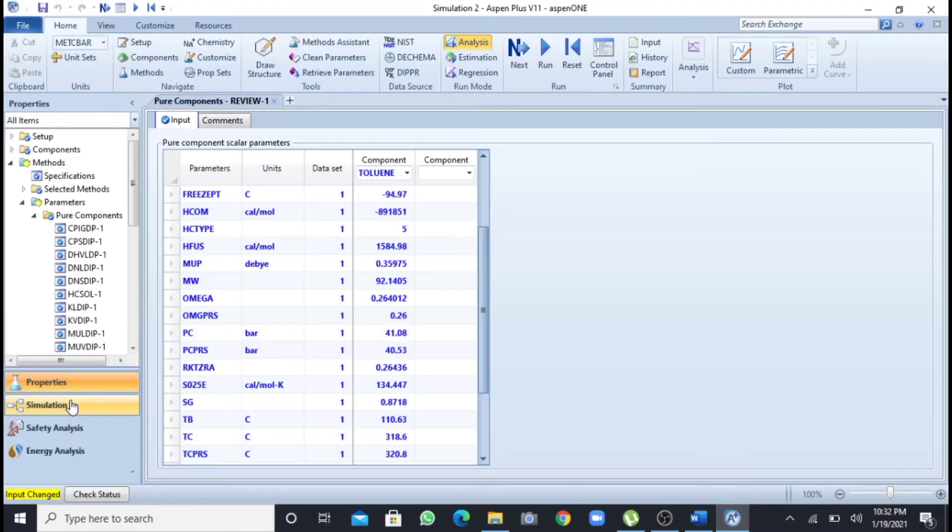
Step: Switch to the Simulation environment and place mixer block B1 on the flowsheet
click(71, 406)
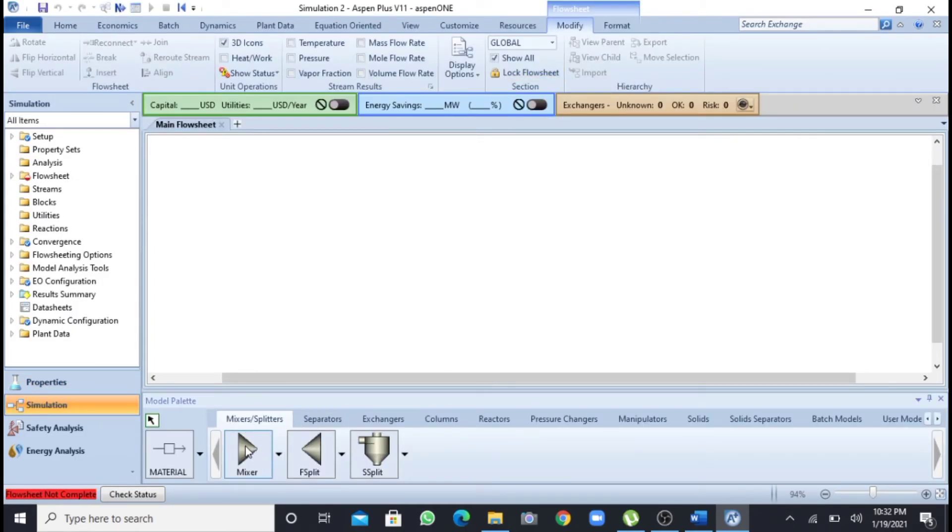
click(246, 452)
click(439, 248)
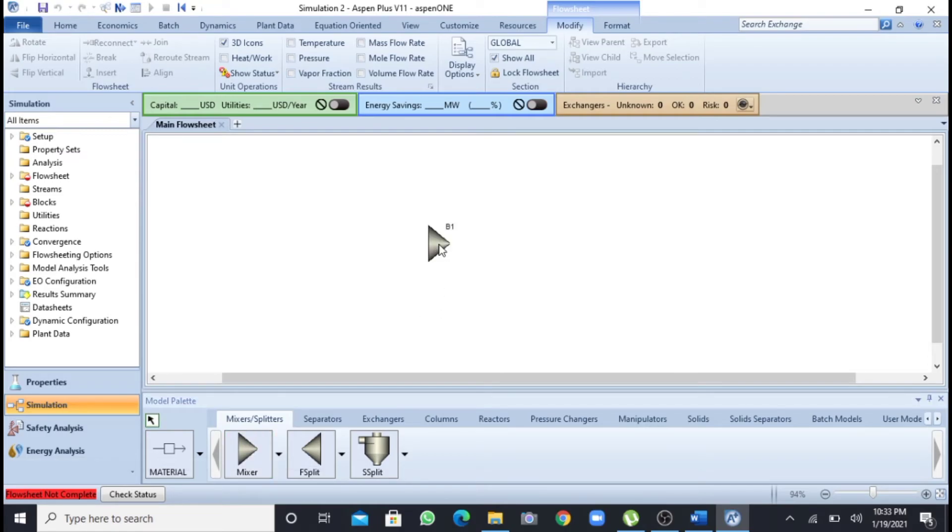
Step: Draw material feed stream 1 into B1 and product stream 2 out of it
click(174, 458)
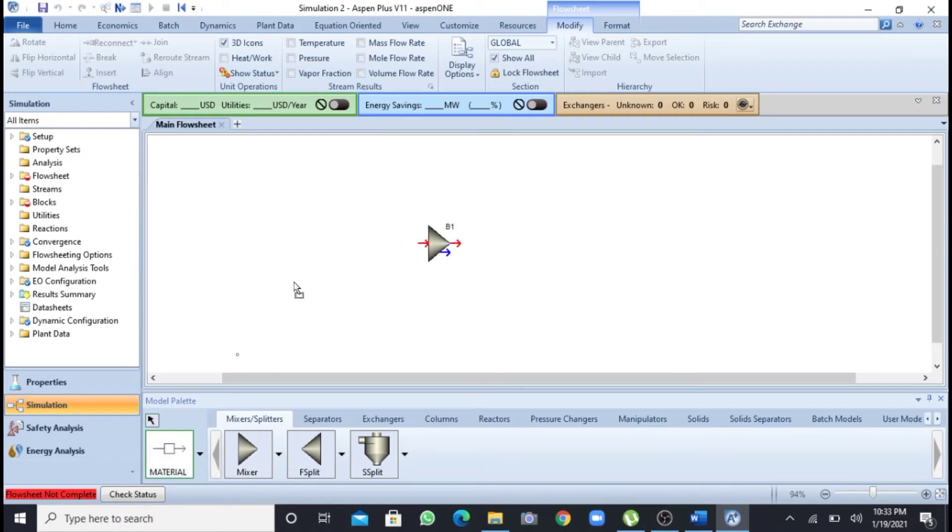
click(422, 243)
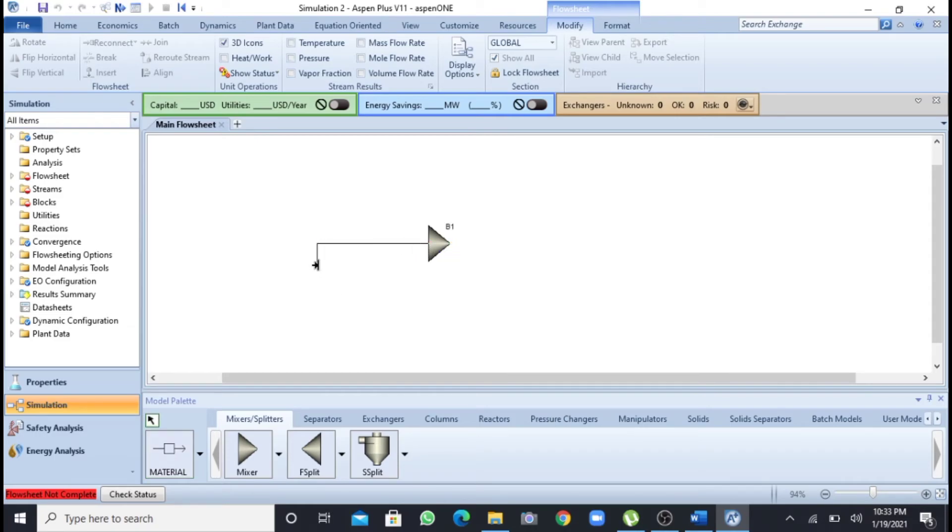
click(317, 268)
click(166, 466)
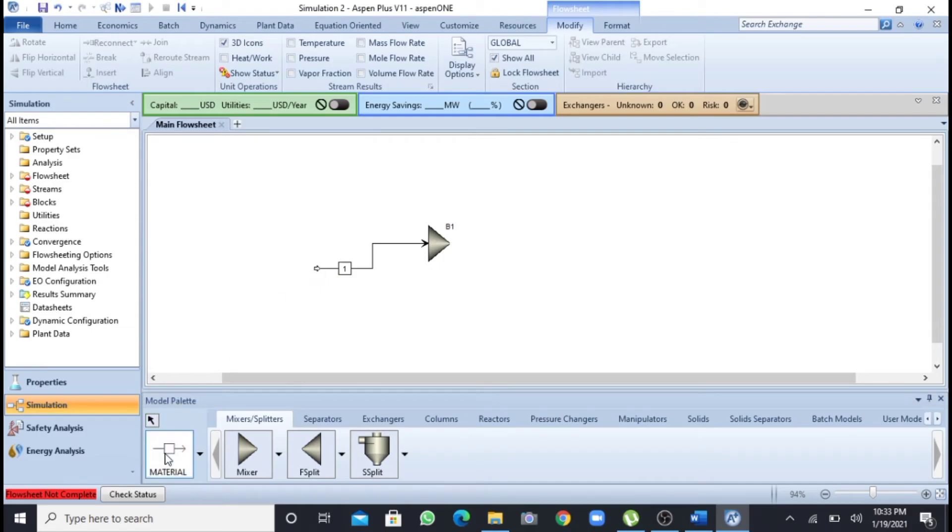
click(456, 243)
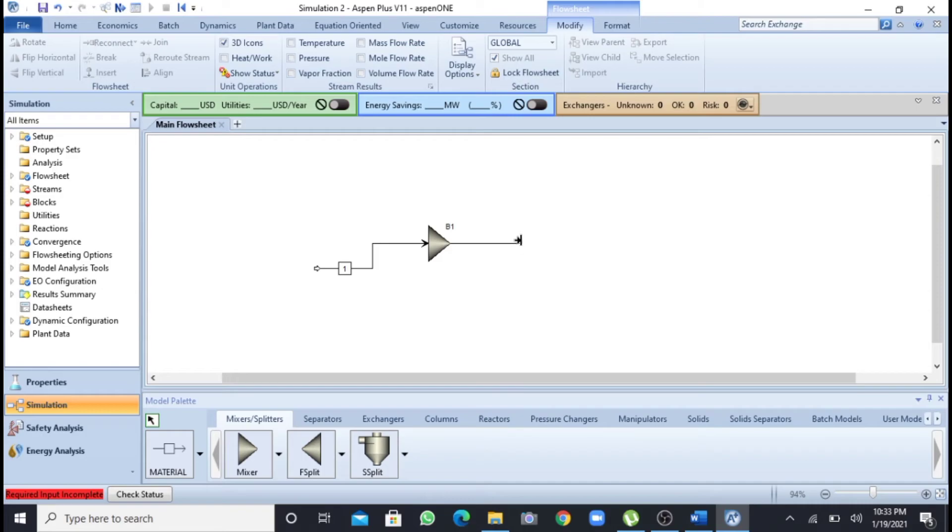
click(521, 241)
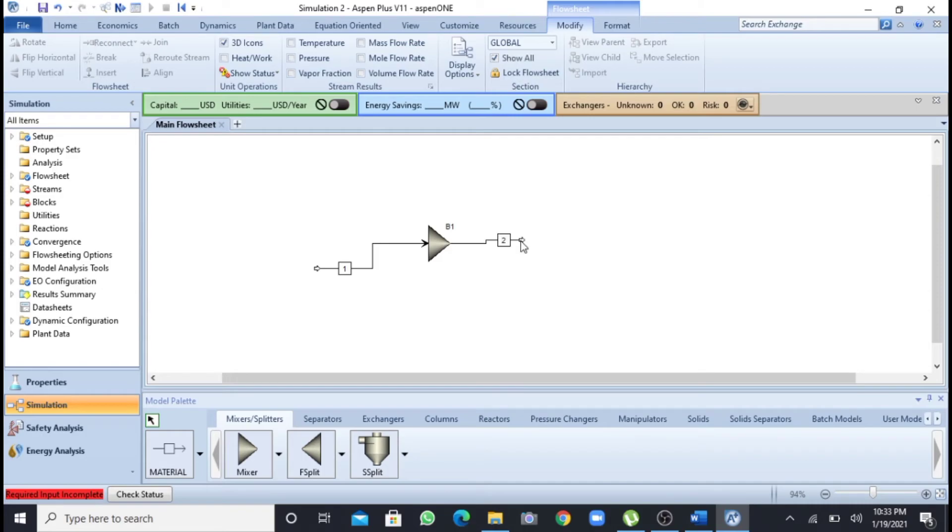
click(379, 244)
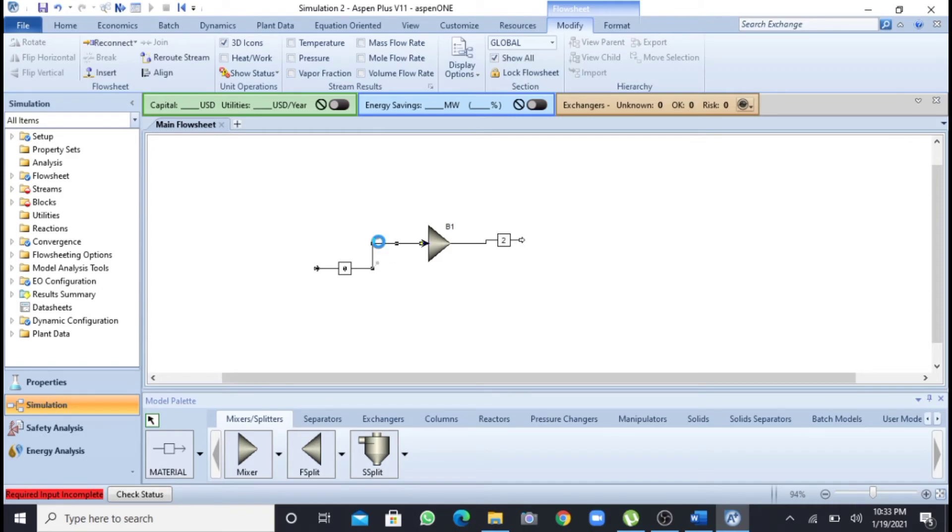
Step: Set stream 1's temperature to 60 F and pressure to 1 bar
double_click(378, 242)
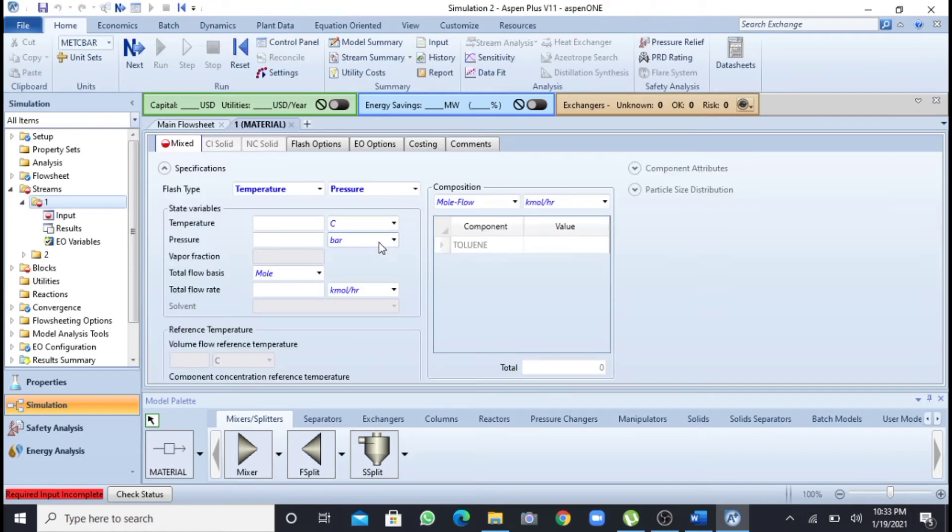
click(308, 223)
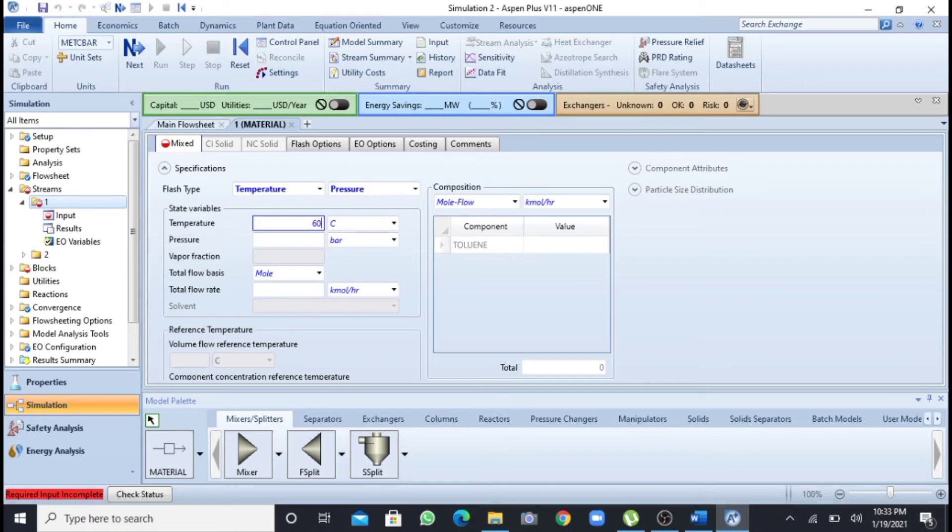
click(394, 223)
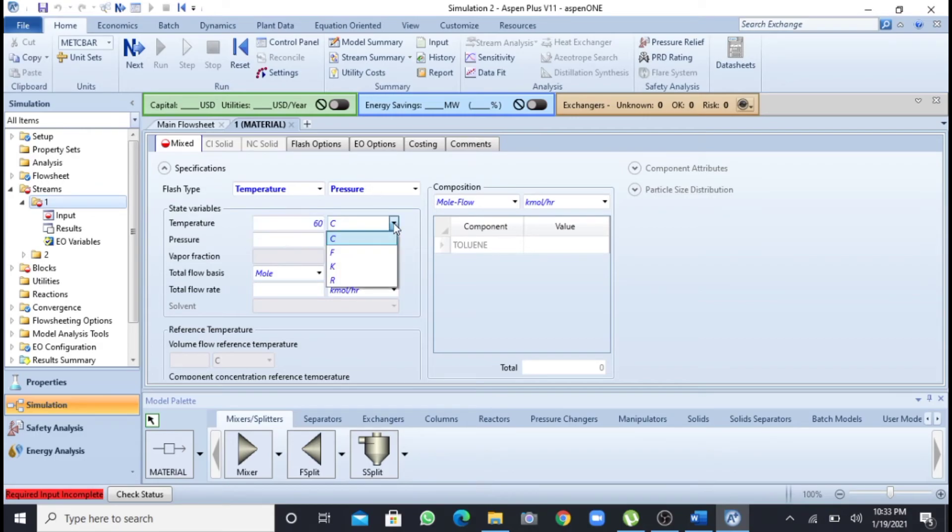
click(334, 253)
click(313, 241)
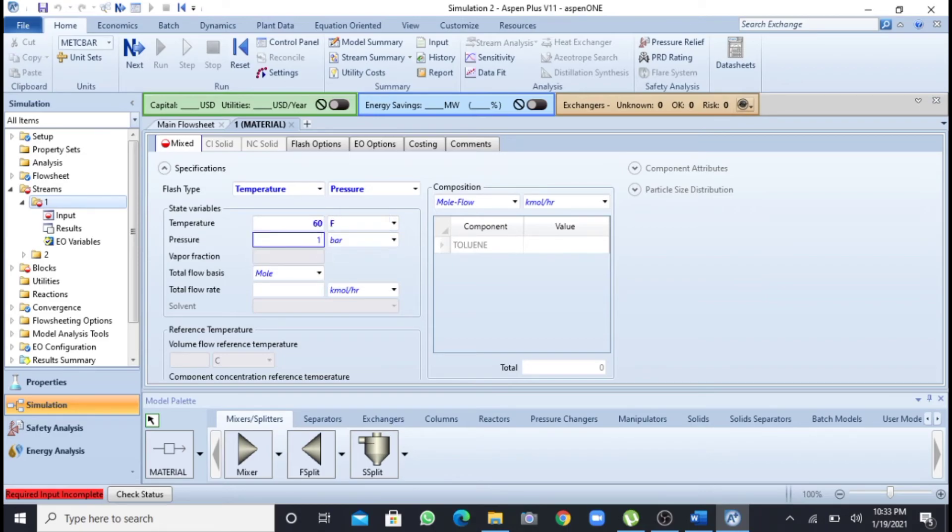
click(295, 288)
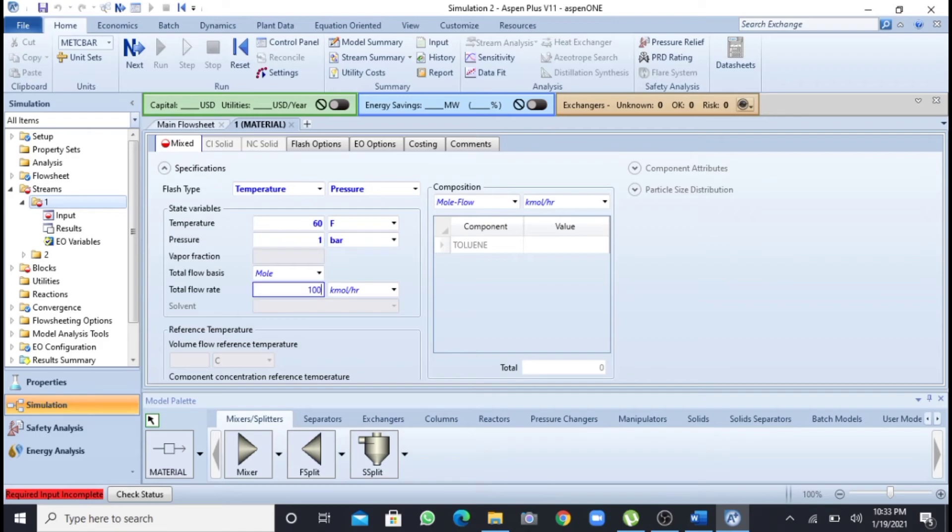
Step: Give stream 1 a total flow of 100 kmol/hr with TOLUENE value 100
key(Return)
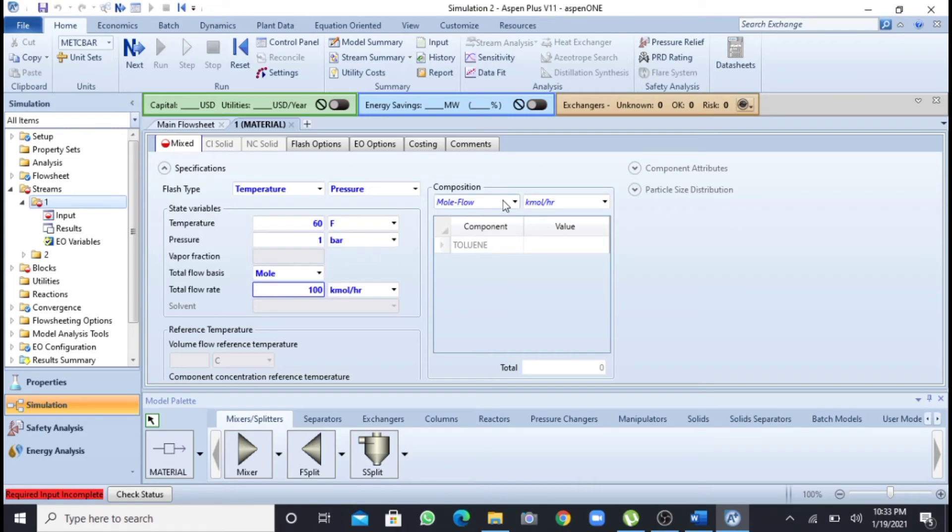
click(546, 251)
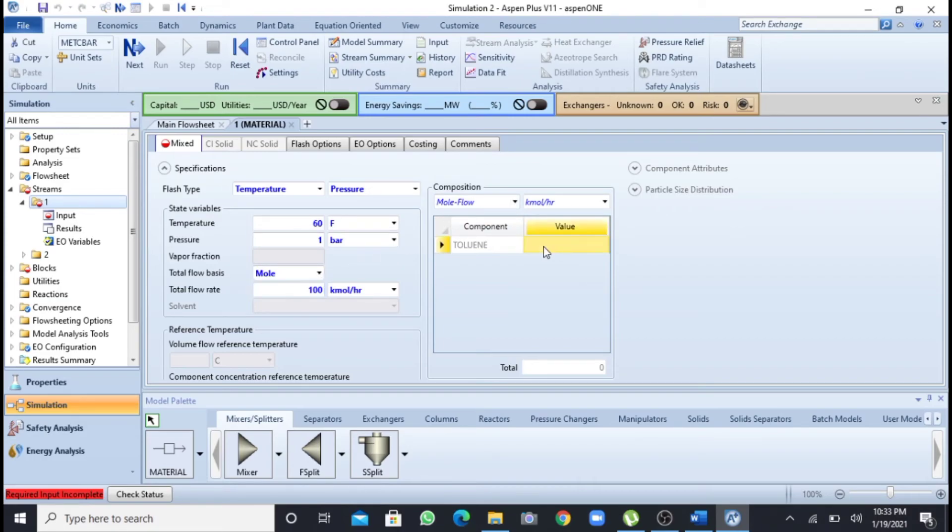
text(100)
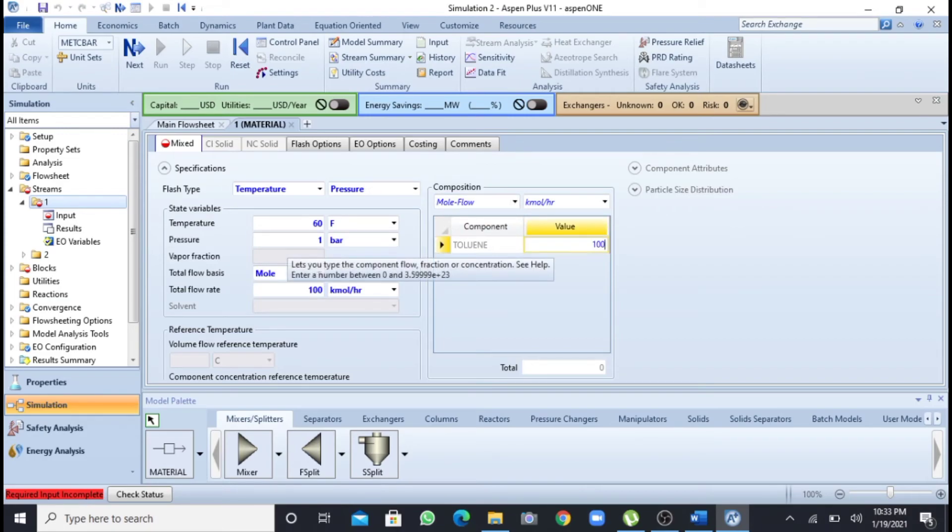
key(Return)
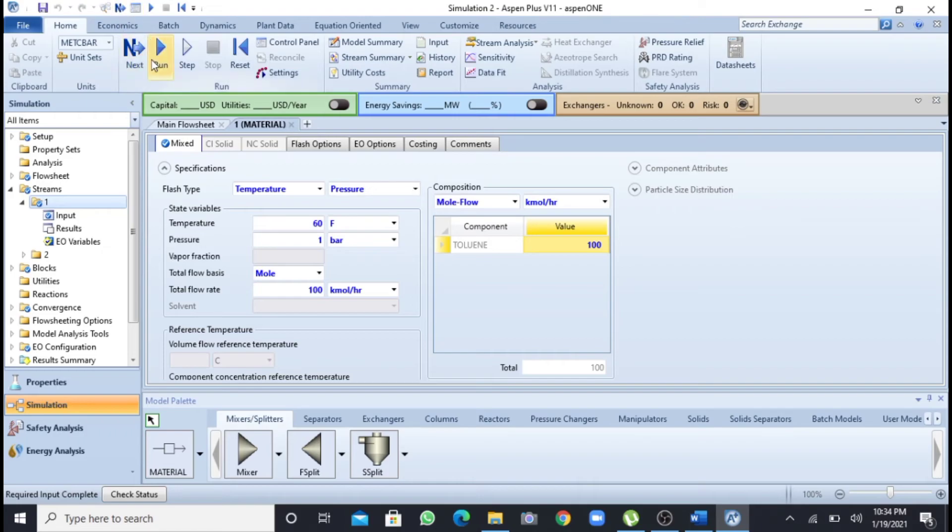
Step: Run the mixer simulation until the status shows Results Available
click(158, 58)
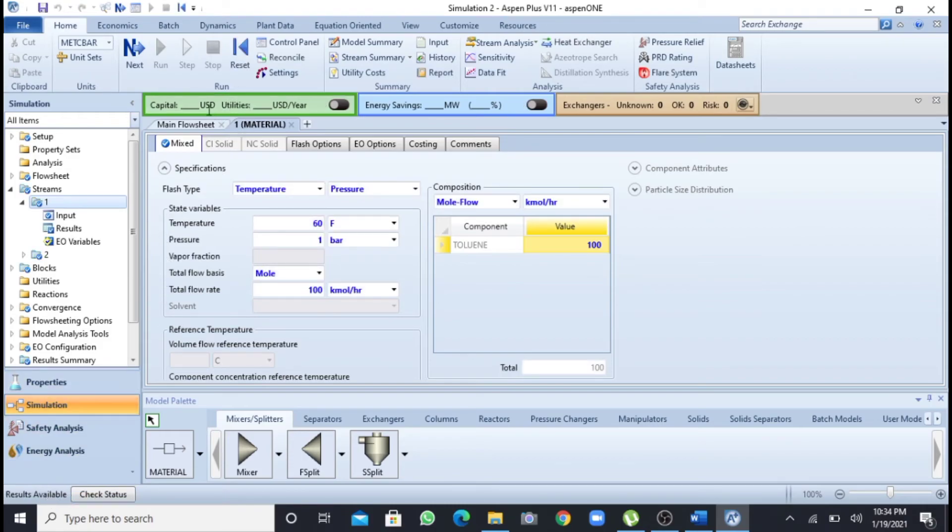
Step: Open block B1's stream results for streams 1 and 2 and scroll to the table's bottom
click(206, 127)
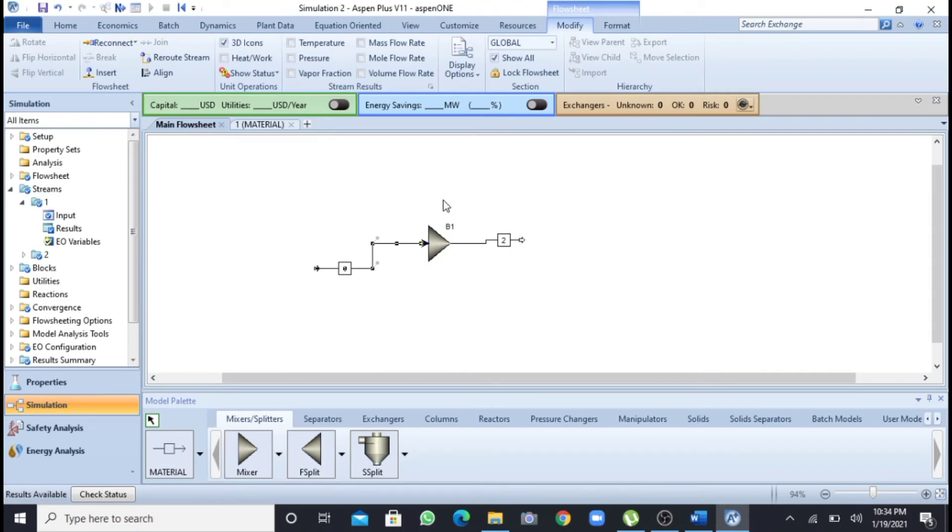
right_click(434, 247)
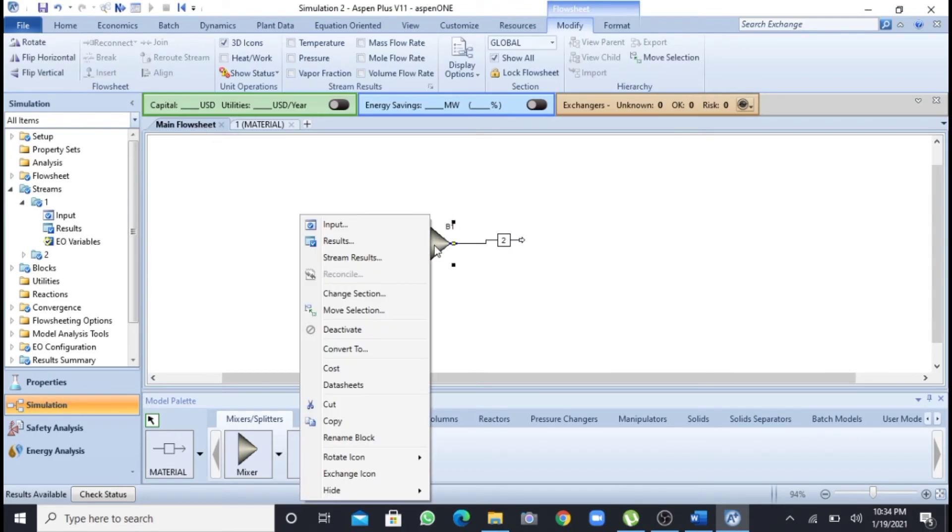
click(345, 259)
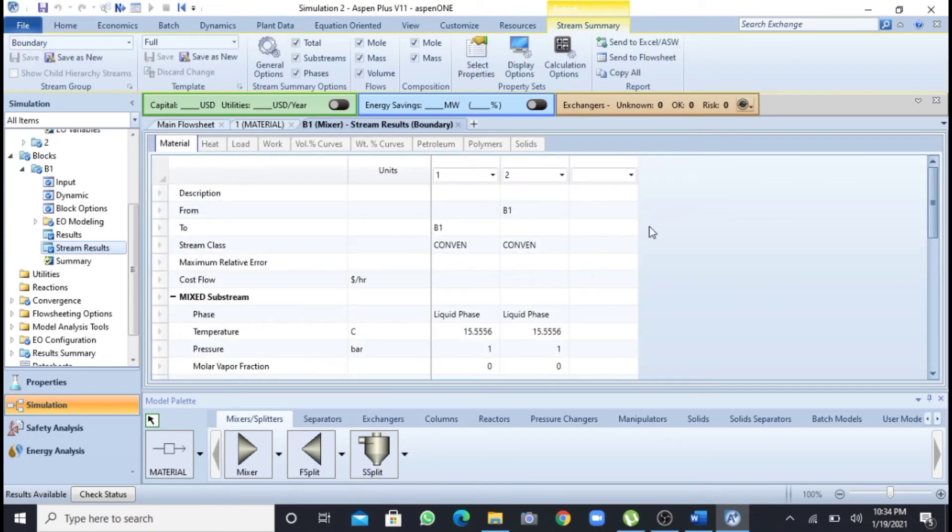
drag(933, 191, 934, 234)
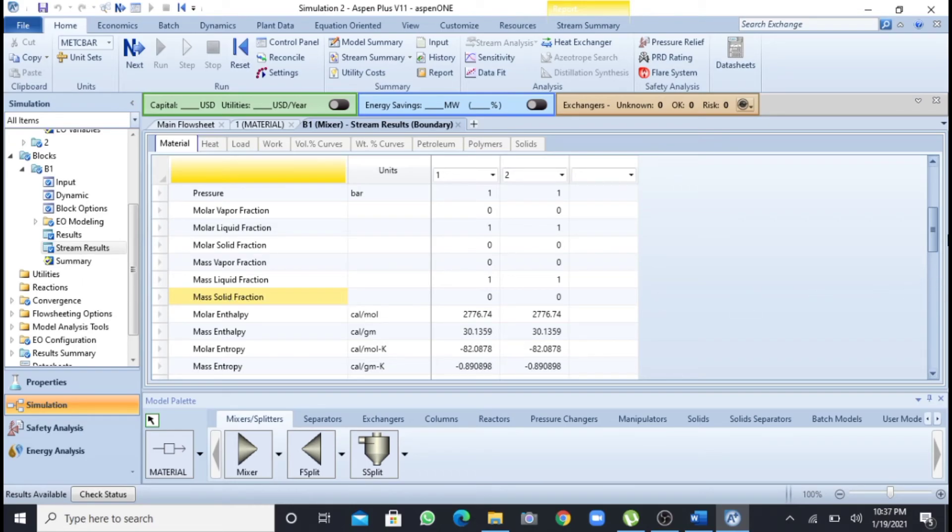
drag(934, 230, 934, 250)
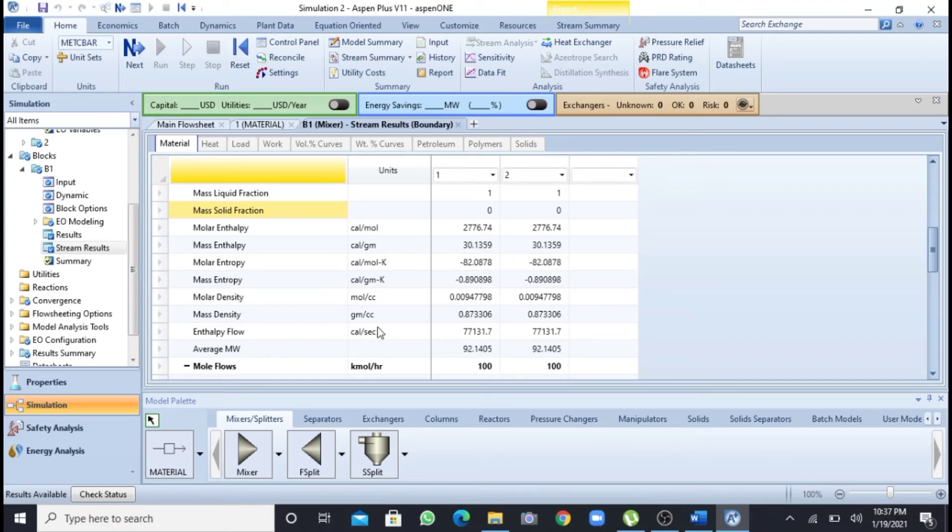
drag(930, 237, 935, 345)
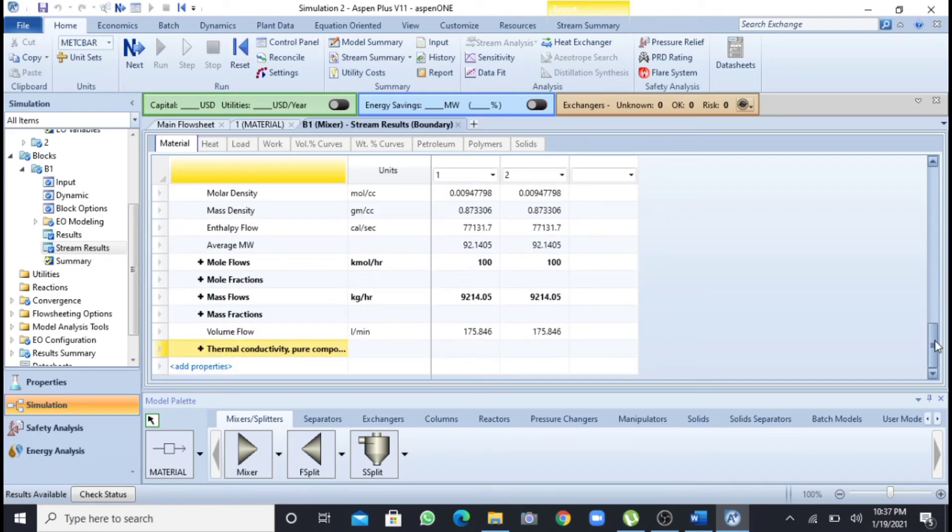
Step: Add the 'Viscosity, pure component' property to B1's stream results template
click(201, 367)
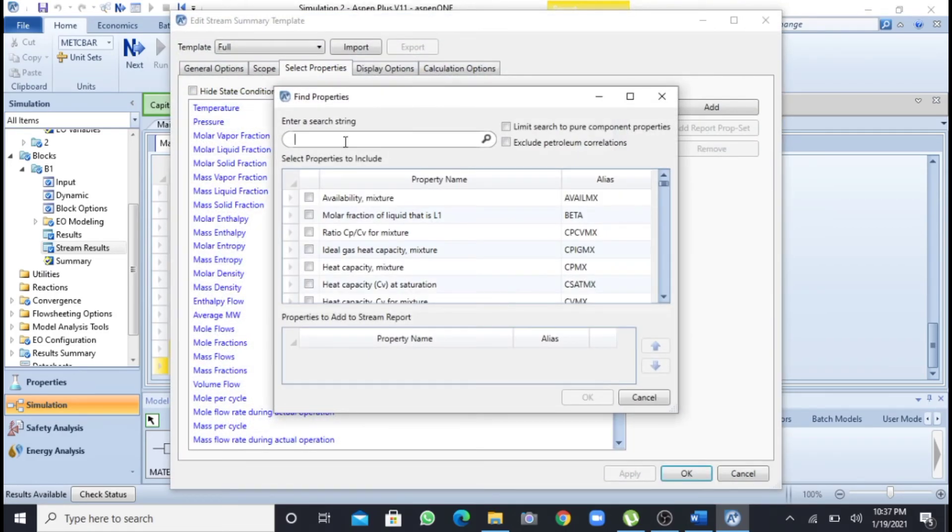
text(vi)
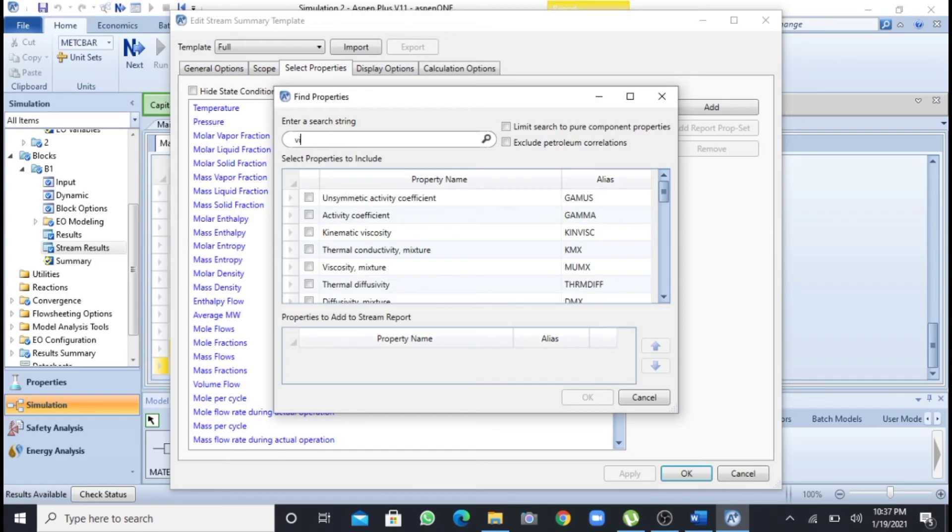
text(s)
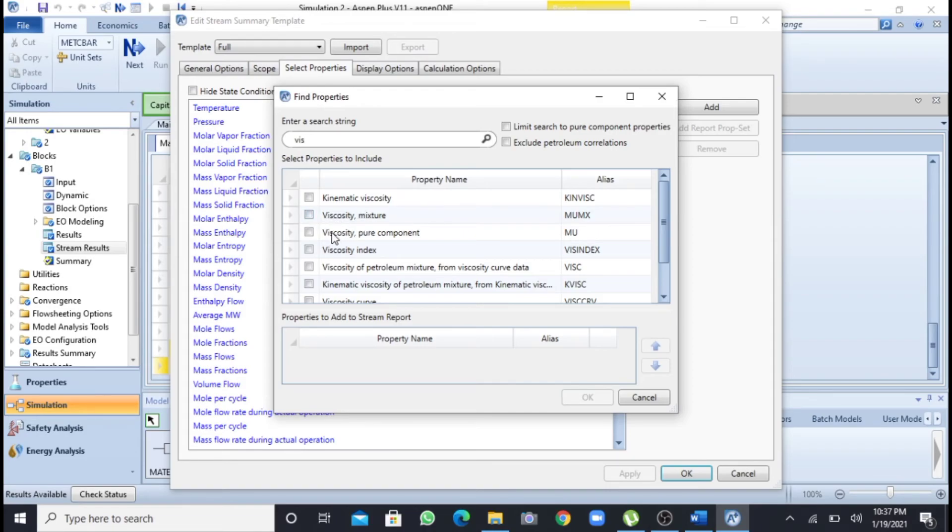
click(333, 233)
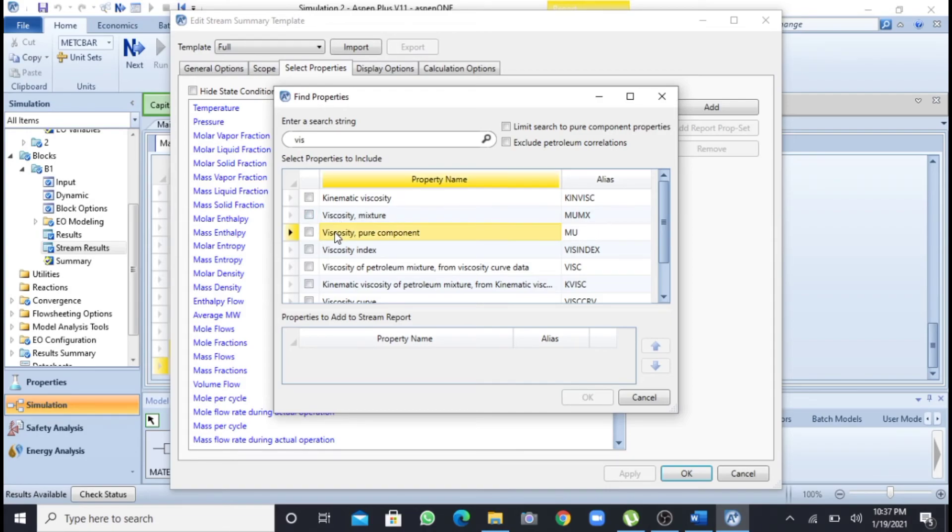
click(309, 232)
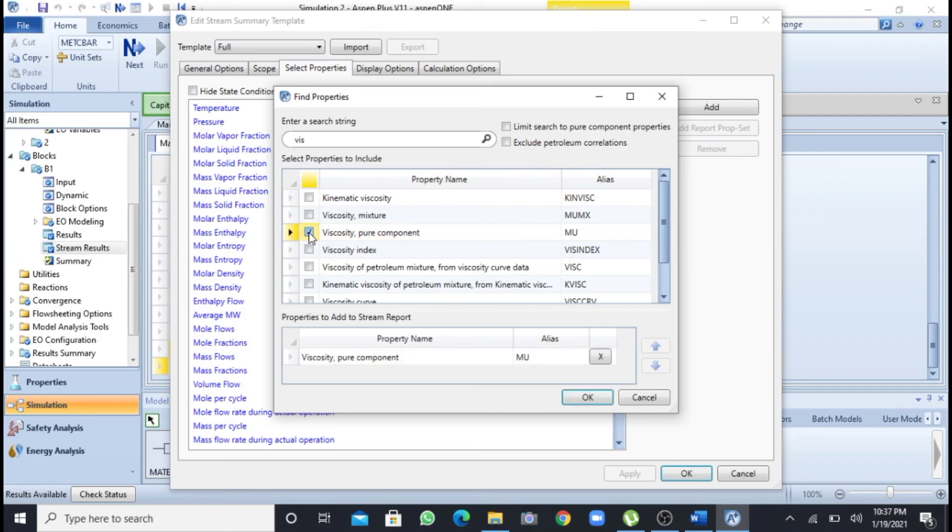
click(590, 398)
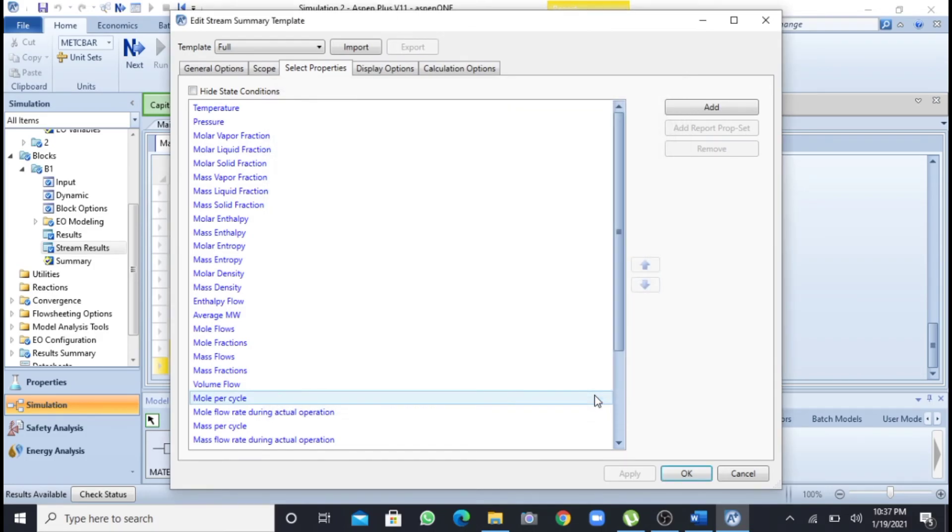
click(686, 473)
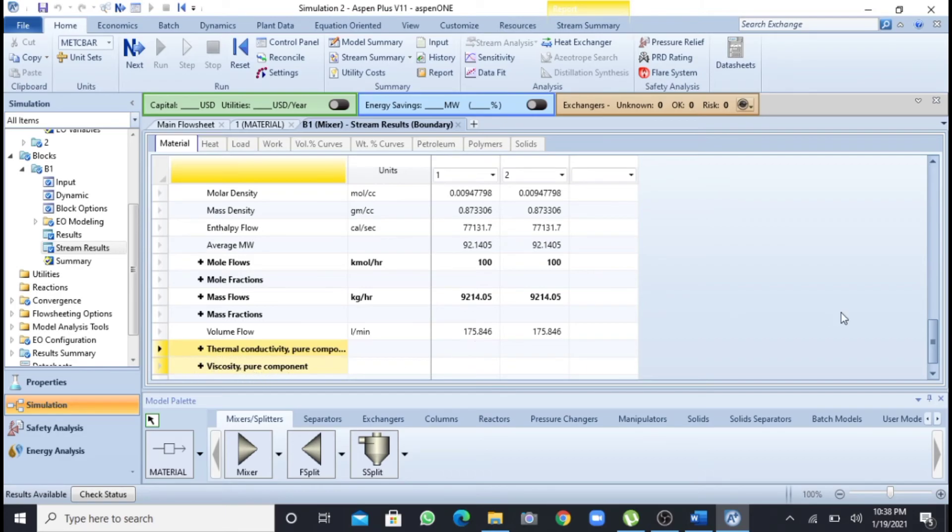
Step: Add the 'Viscosity, mixture' property to the stream summary template, showing 0.620661 cP for streams 1 and 2
drag(936, 338, 936, 344)
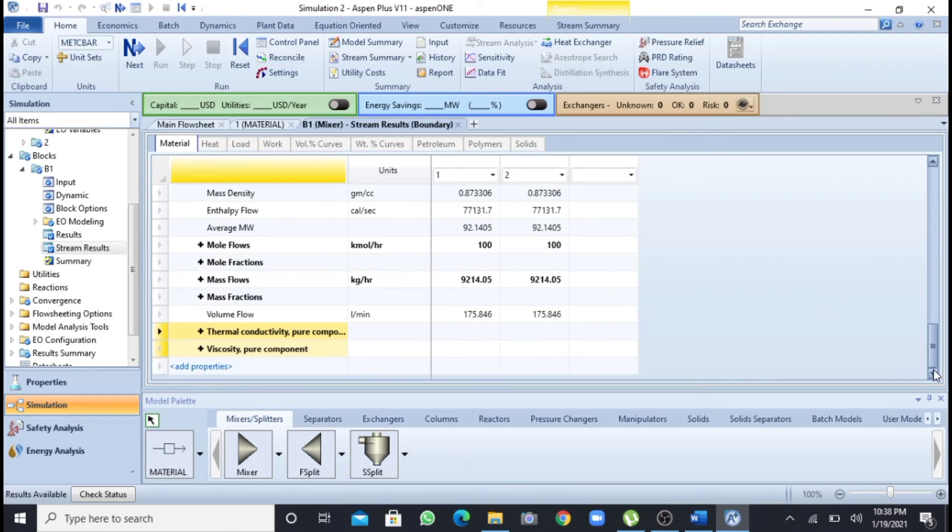
click(208, 366)
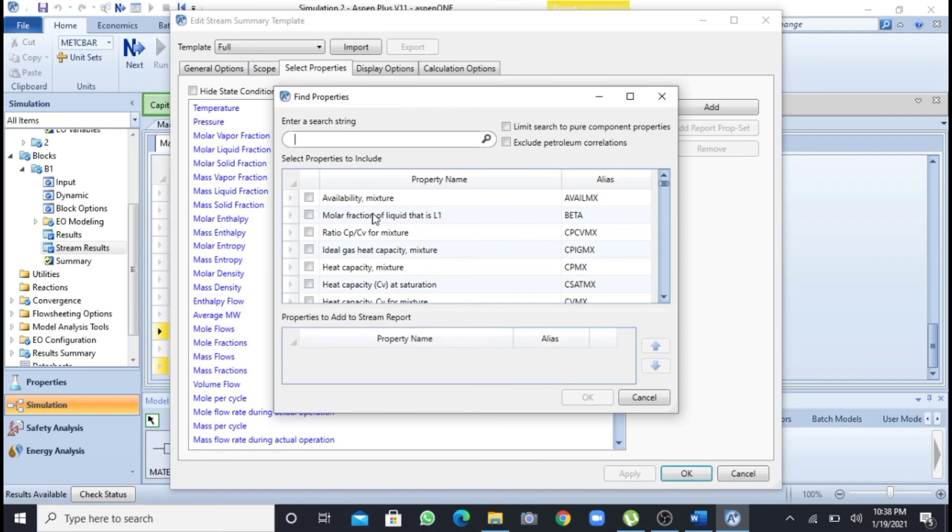
text(vis)
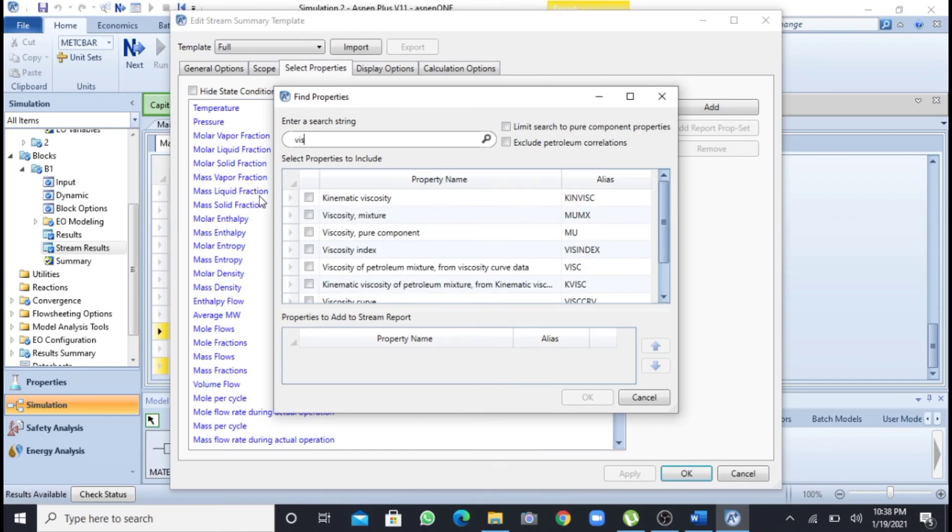
click(309, 215)
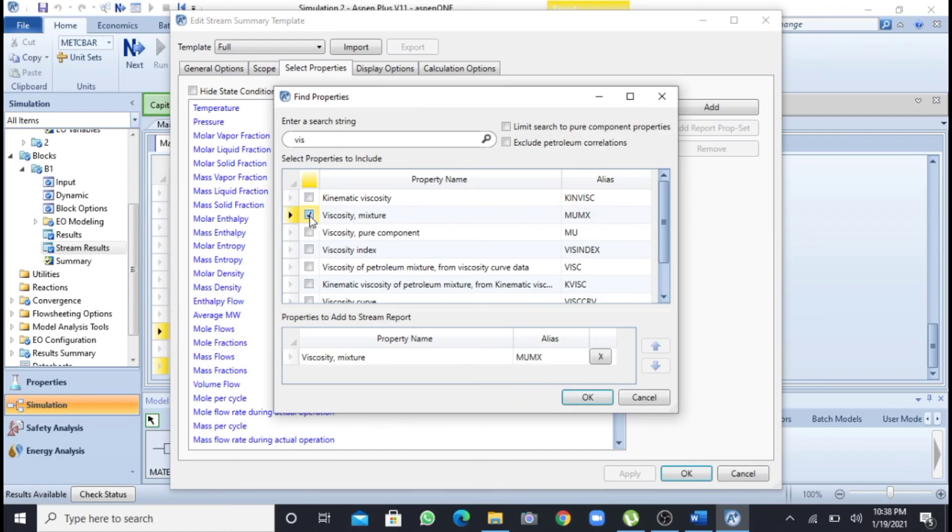
click(588, 397)
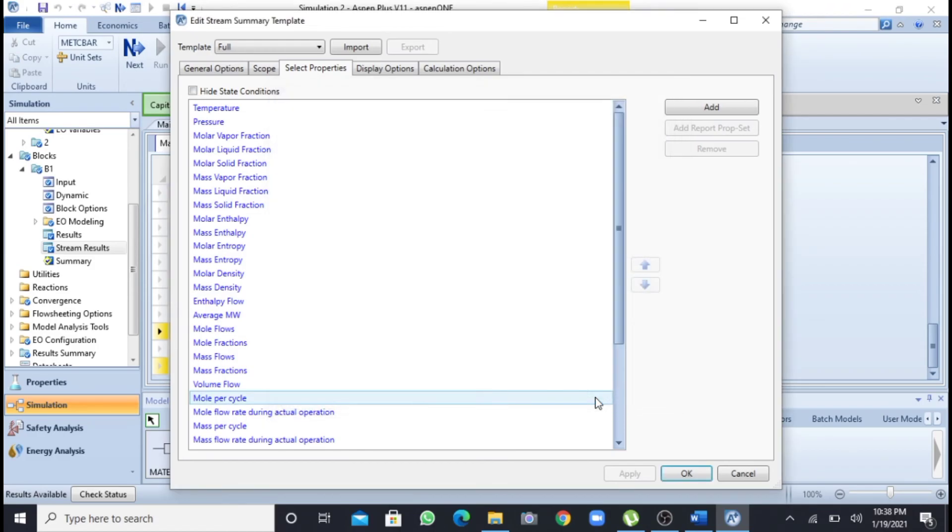
click(686, 474)
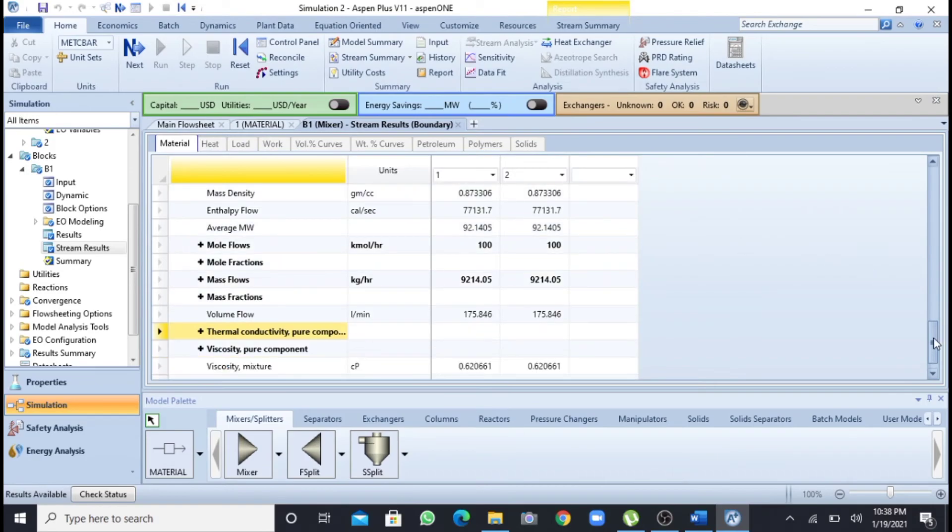
scroll(570, 345, down, 1)
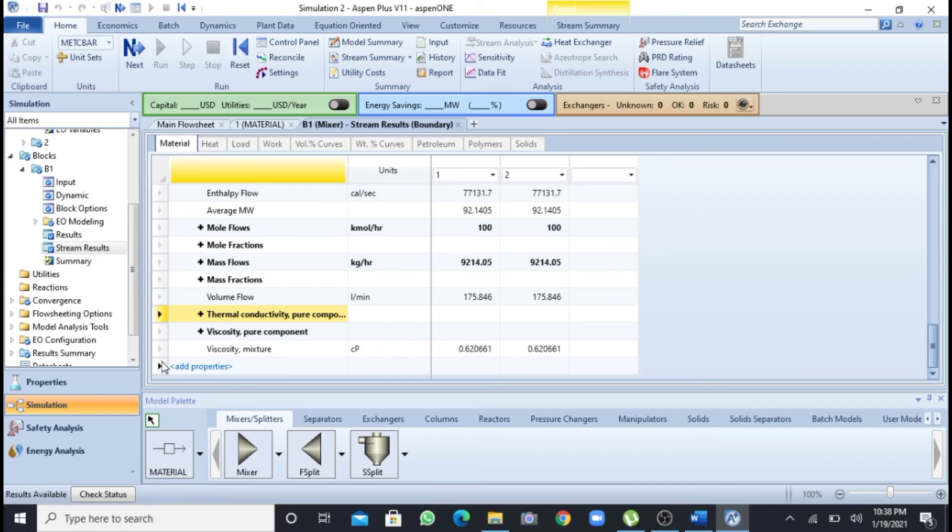
Step: Add 'Thermal conductivity, mixture' to the stream summary, reading 0.114766 kcal-m/hr-sqm-K for both streams
click(188, 369)
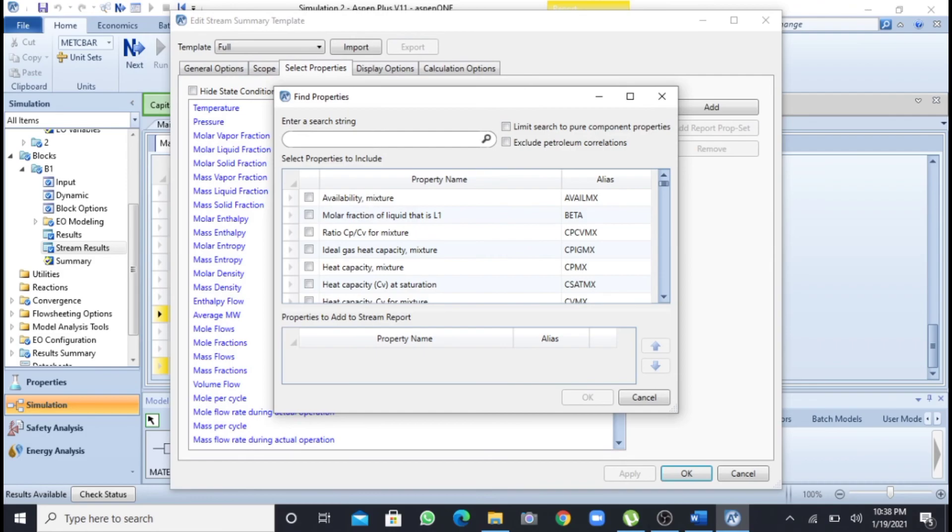
text(thermal)
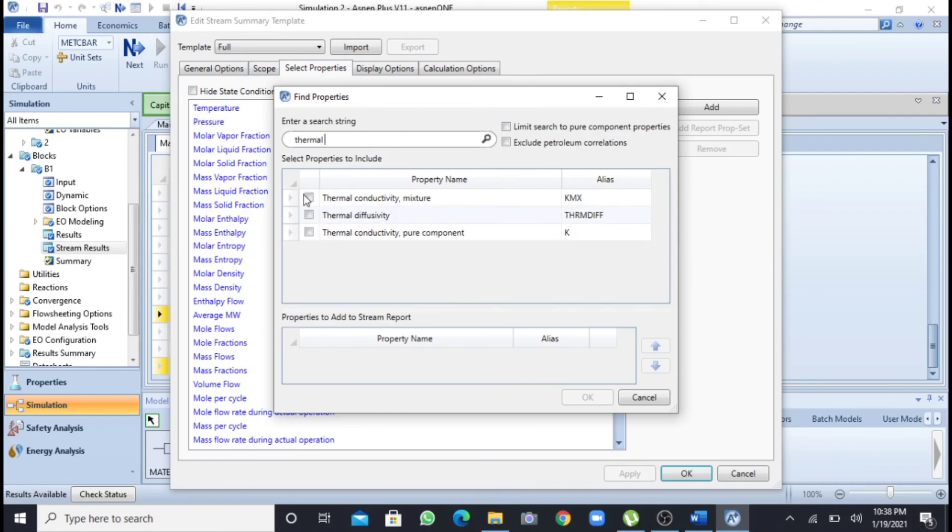
click(309, 198)
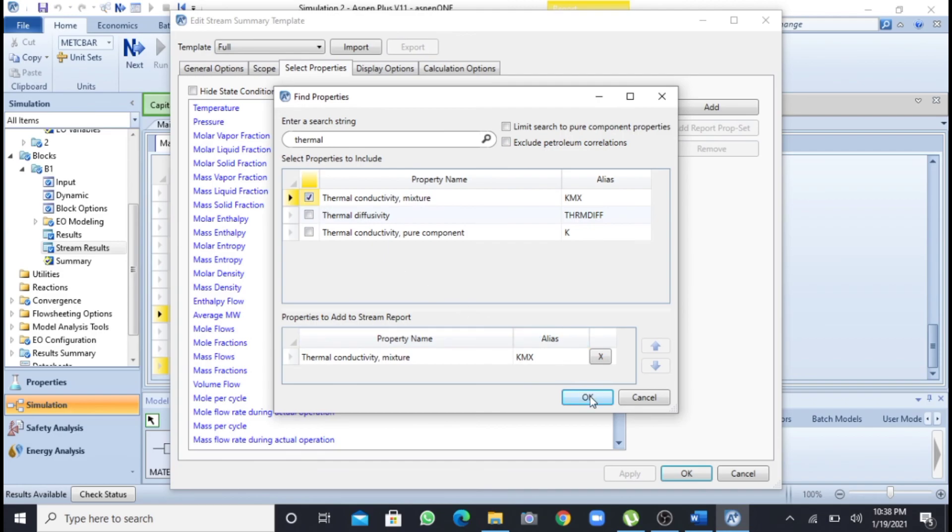
click(588, 397)
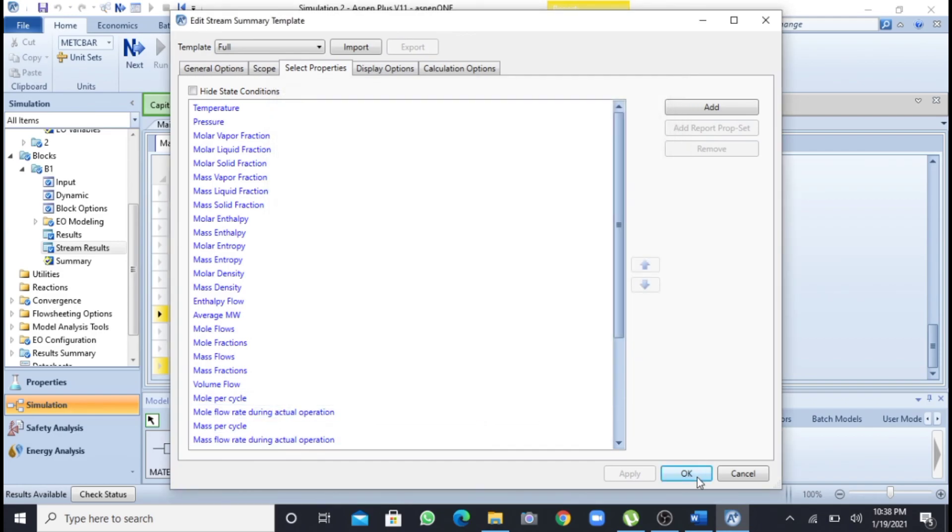
click(697, 477)
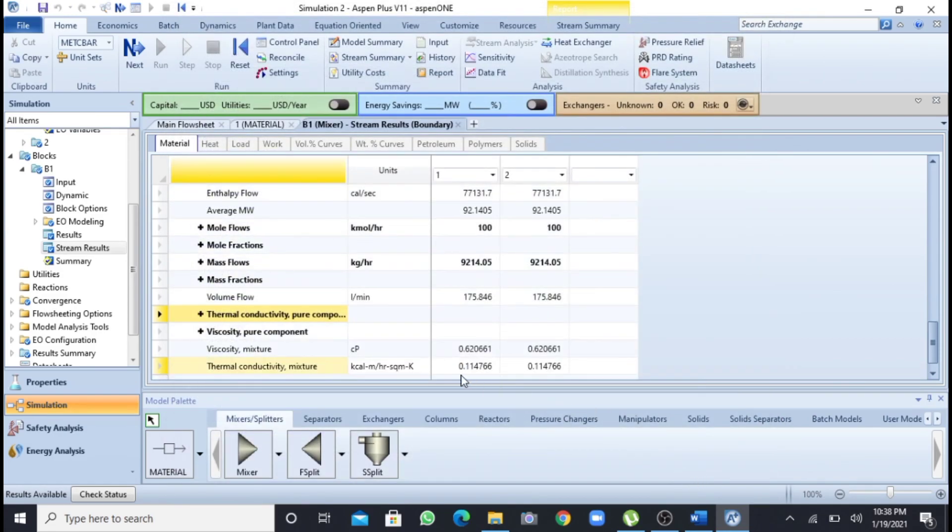